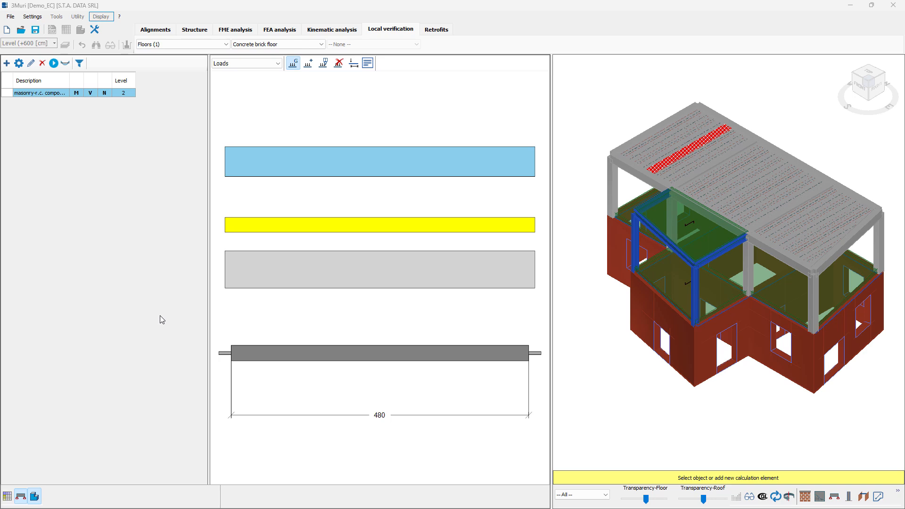
- Set the local verification to the Columns category with the R.C. column type
{"action": "left_click", "coordinate": [216, 45]}
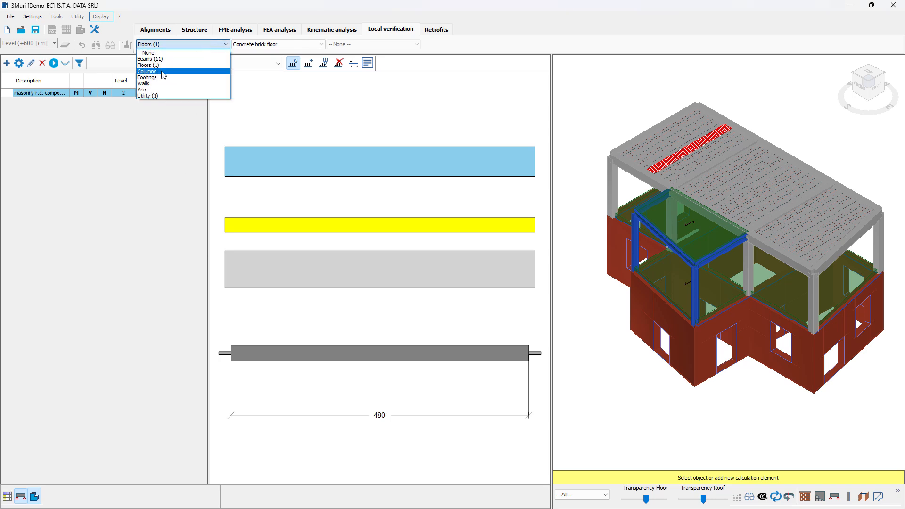
{"action": "left_click", "coordinate": [163, 71]}
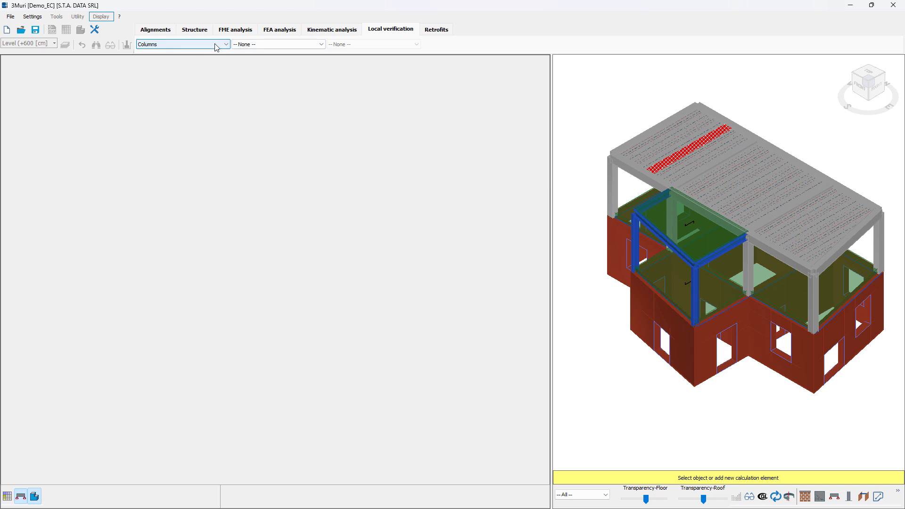
{"action": "left_click", "coordinate": [275, 45]}
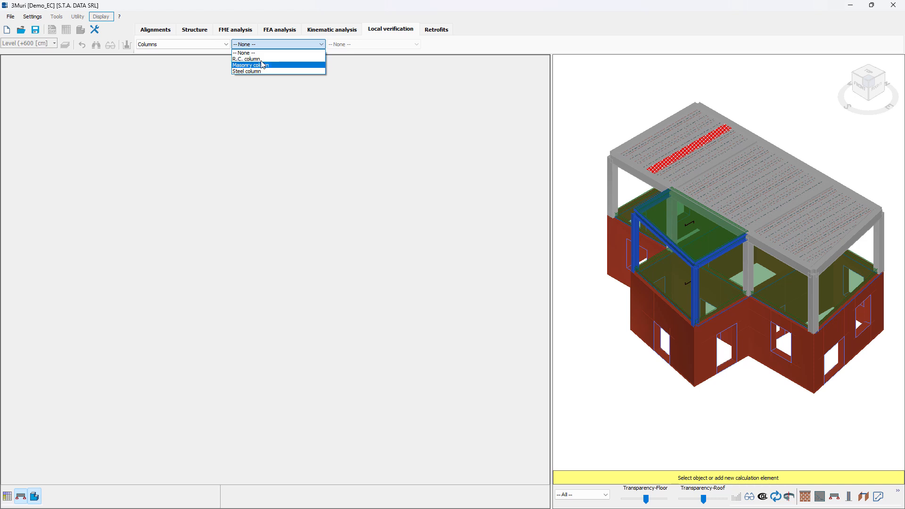
{"action": "left_click", "coordinate": [263, 59]}
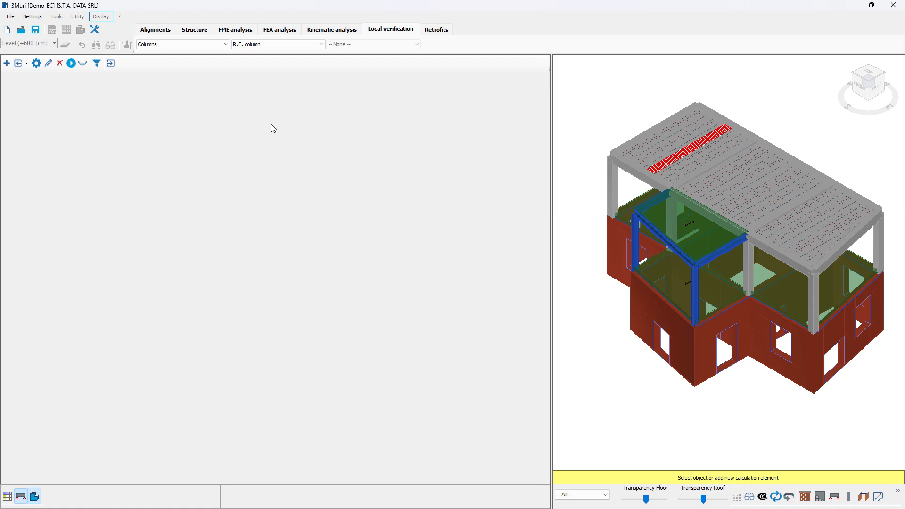
- Include all r.c. columns of the model in the verification list
{"action": "left_click", "coordinate": [27, 68]}
{"action": "left_click", "coordinate": [59, 76]}
{"action": "left_click", "coordinate": [27, 66]}
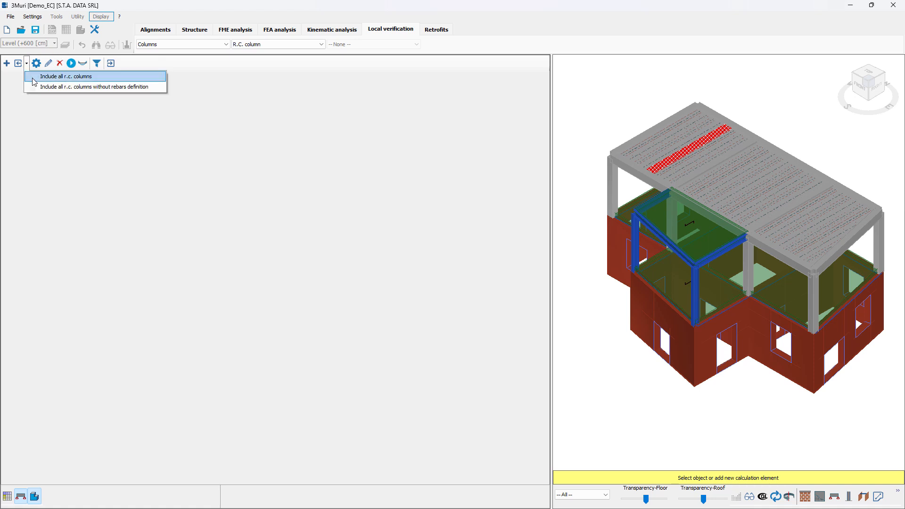
{"action": "left_click", "coordinate": [45, 122]}
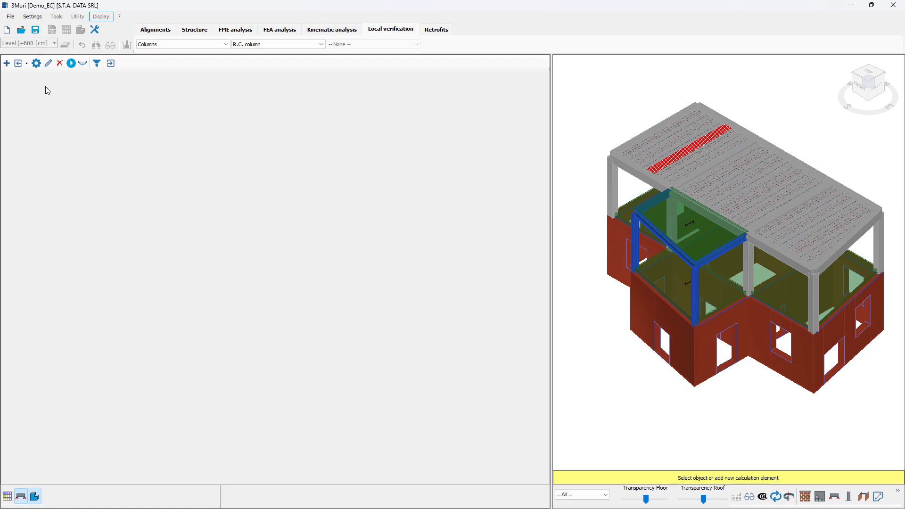
{"action": "left_click", "coordinate": [19, 64]}
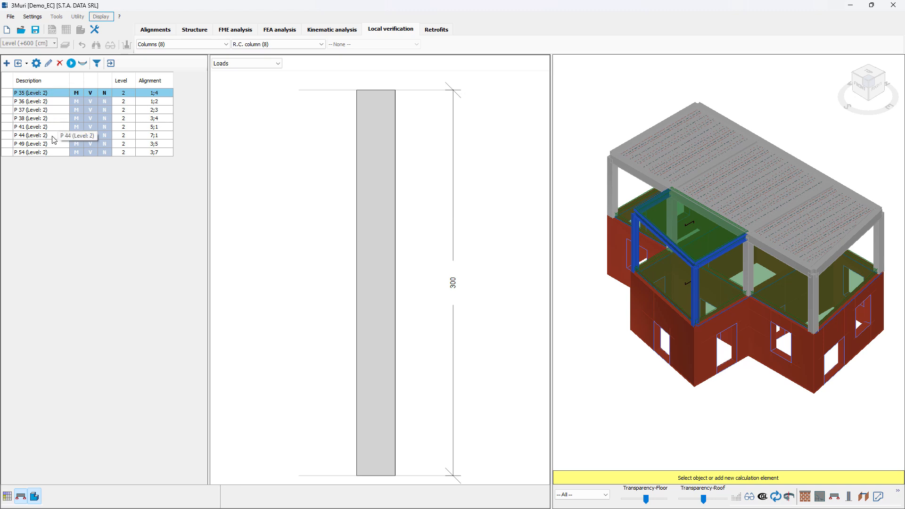
- Examine the imported r.c. columns by locating list entries in the 3D model and checking the options available on model elements
{"action": "left_click", "coordinate": [57, 102]}
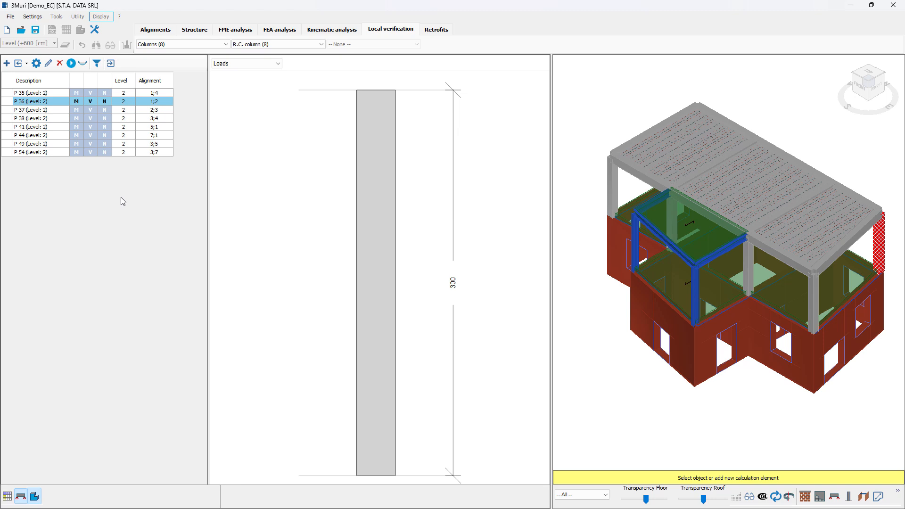
{"action": "right_click", "coordinate": [610, 194]}
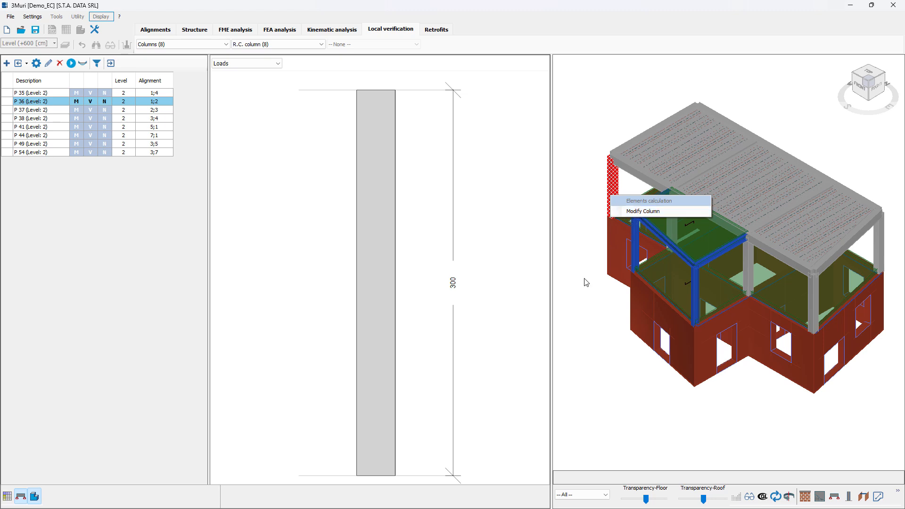
{"action": "left_click", "coordinate": [587, 326]}
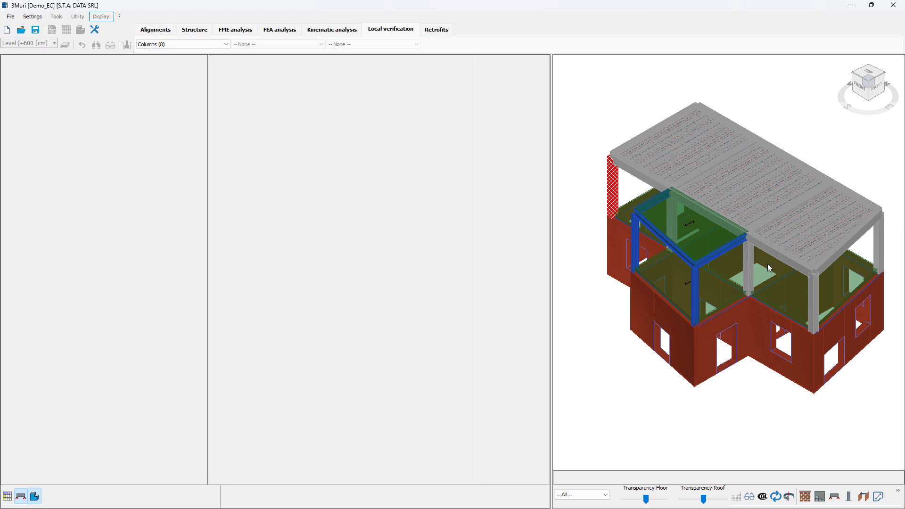
{"action": "right_click", "coordinate": [720, 259]}
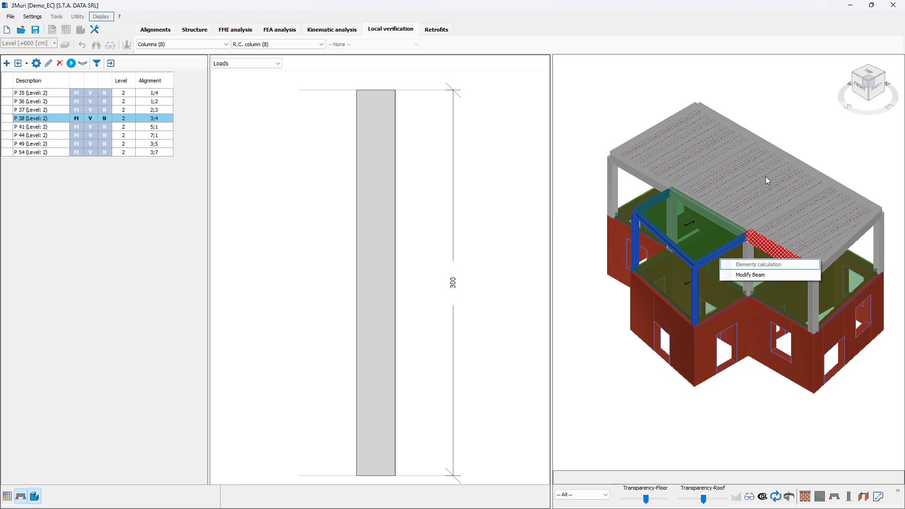
{"action": "left_click", "coordinate": [83, 135]}
{"action": "left_click", "coordinate": [83, 135]}
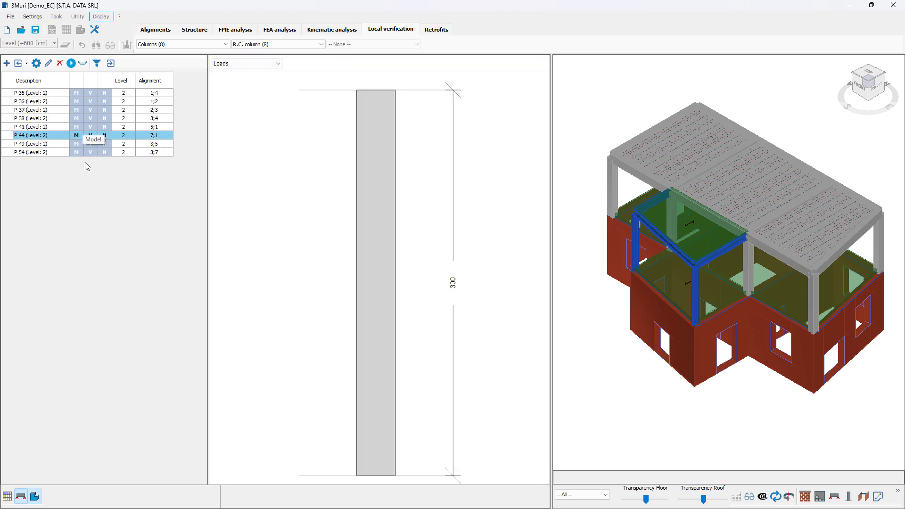
{"action": "left_click", "coordinate": [53, 93]}
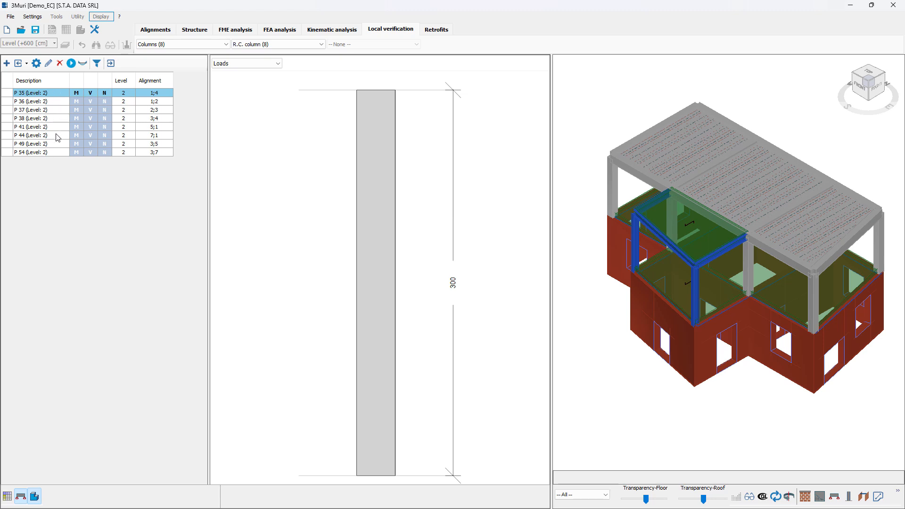
{"action": "left_click", "coordinate": [55, 102]}
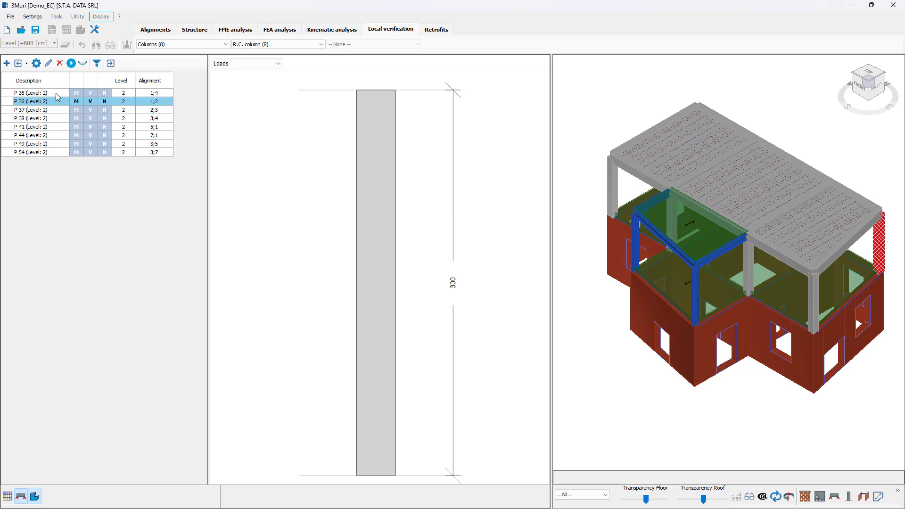
- Select all r.c. columns from P 35 to P 54 and run their verification calculation
{"action": "left_click", "coordinate": [56, 95]}
{"action": "key", "text": "shift+Down"}
{"action": "key", "text": "shift+Down"}
{"action": "key", "text": "shift+Down"}
{"action": "key", "text": "shift+Down"}
{"action": "key", "text": "shift+Down"}
{"action": "key", "text": "shift+Down"}
{"action": "key", "text": "shift+Down"}
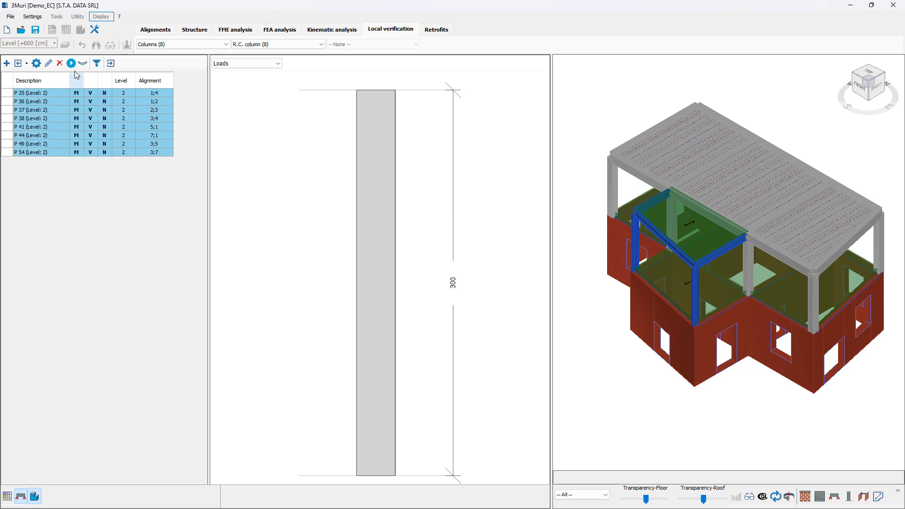
{"action": "left_click", "coordinate": [71, 64]}
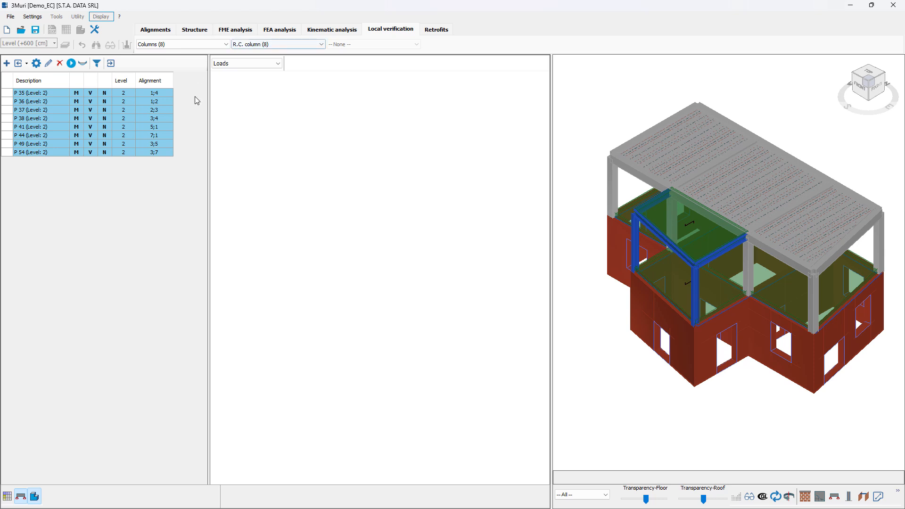
- Examine the Reinforcement view of column P 38, including its cross-section and stirrups
{"action": "left_click", "coordinate": [97, 121]}
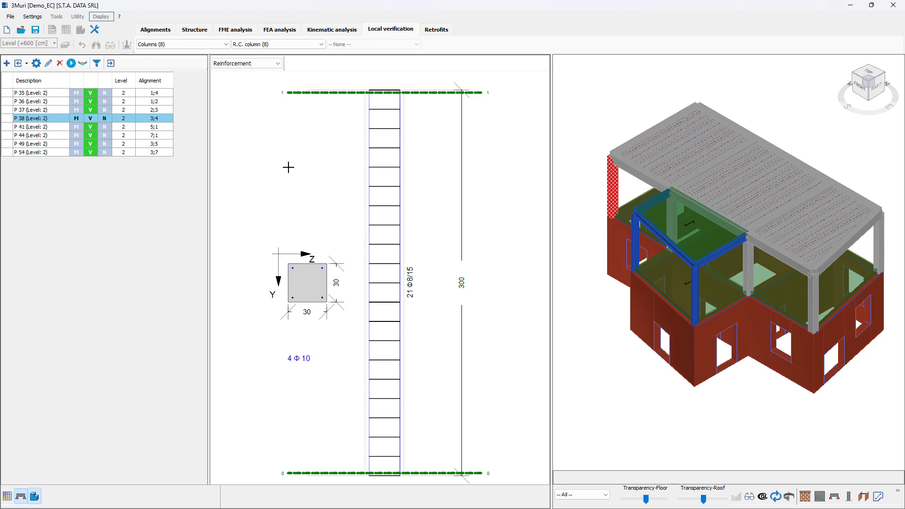
{"action": "left_click", "coordinate": [270, 65]}
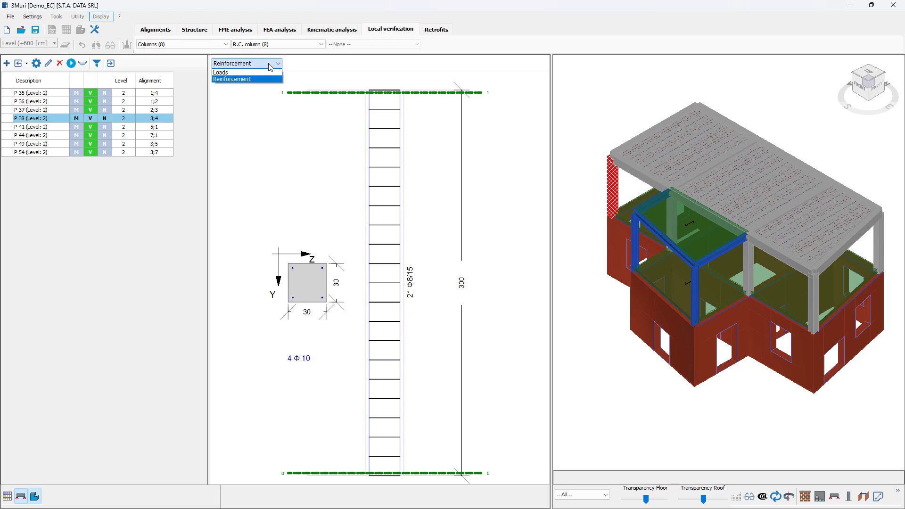
{"action": "left_click", "coordinate": [270, 79]}
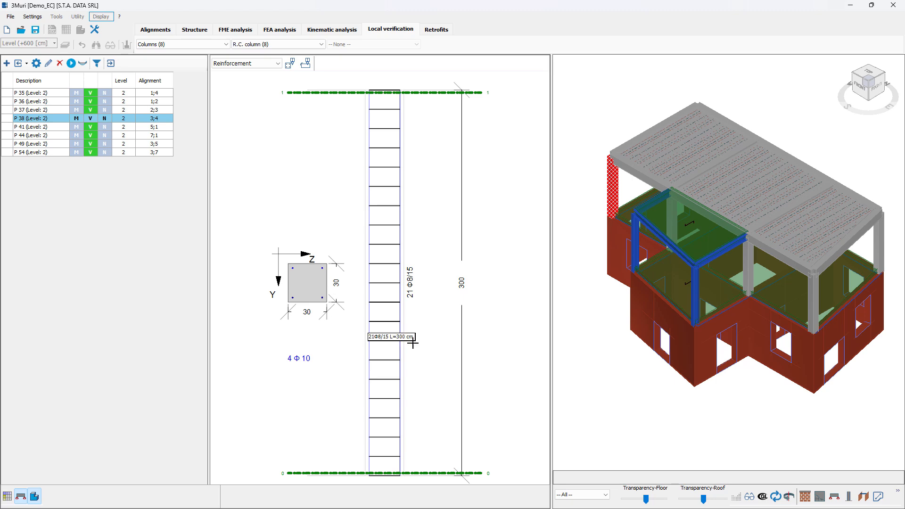
{"action": "scroll", "coordinate": [452, 396], "scroll_direction": "down", "scroll_amount": 1}
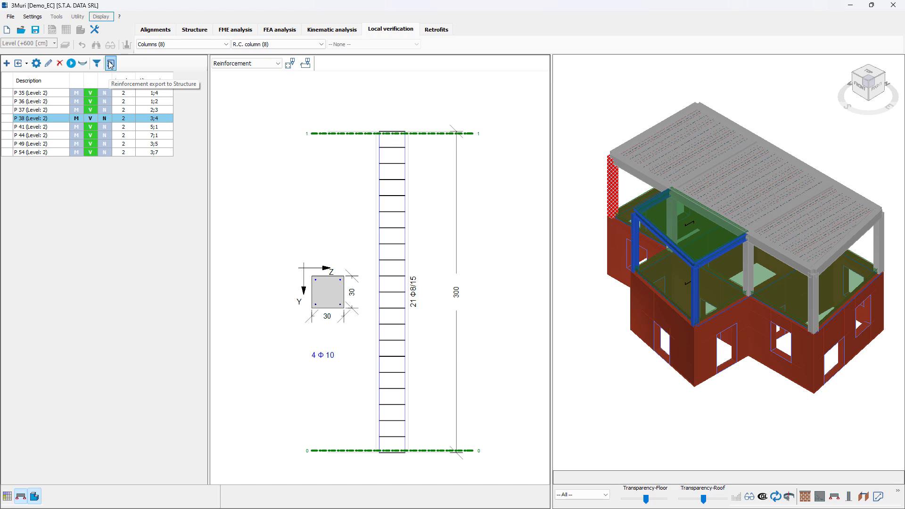
- Switch the column type to Steel column and include all steel columns in the verification list
{"action": "left_click", "coordinate": [265, 44]}
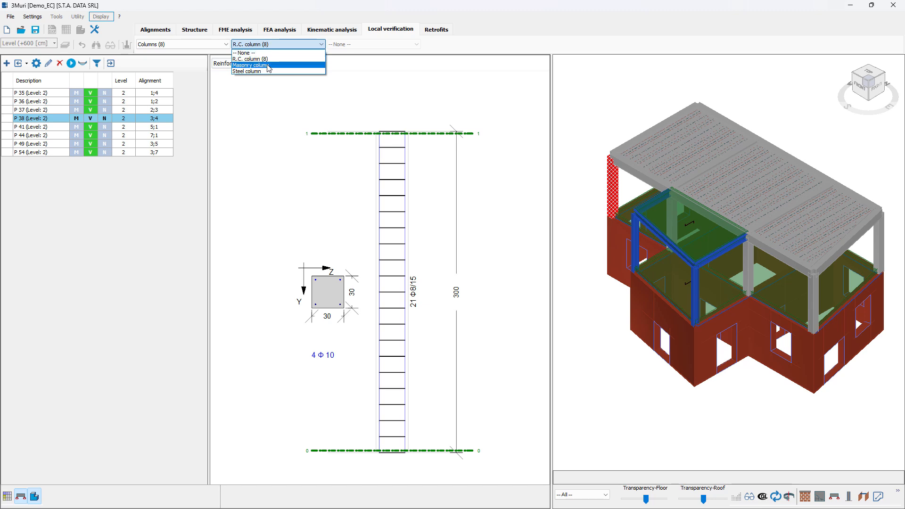
{"action": "left_click", "coordinate": [268, 65]}
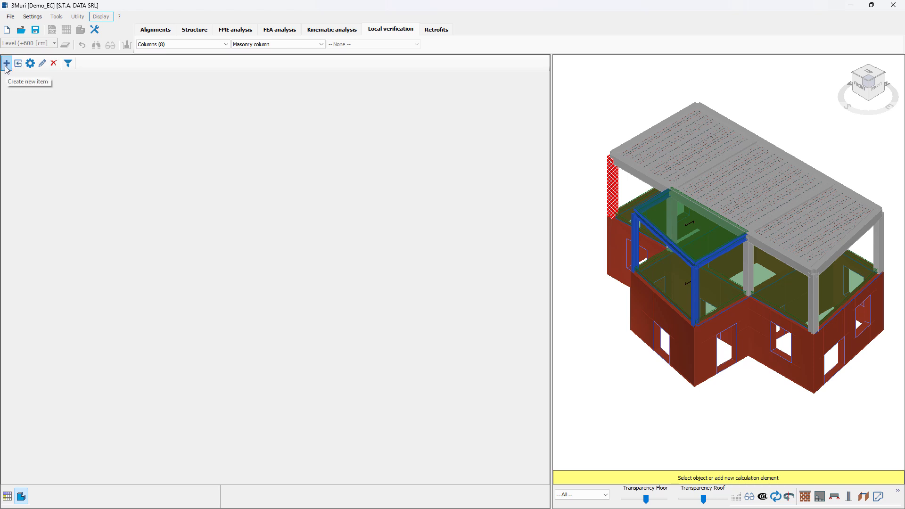
{"action": "left_click", "coordinate": [257, 46]}
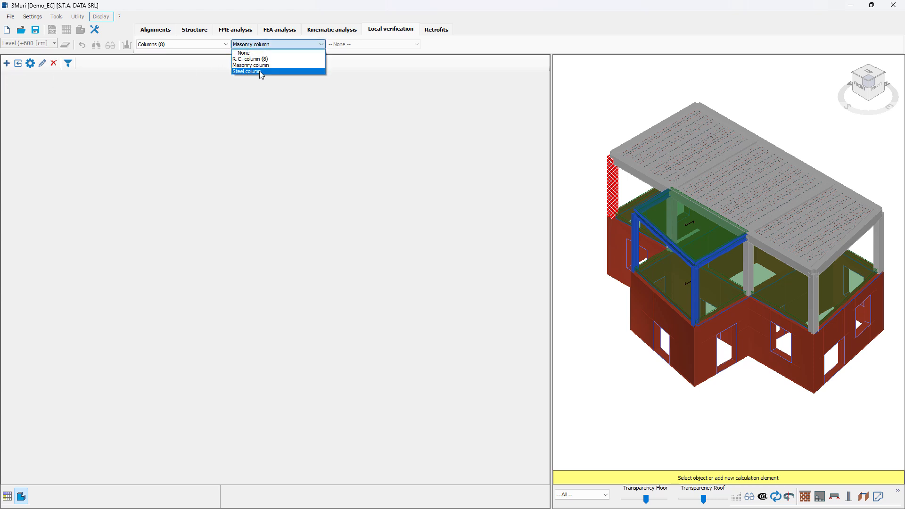
{"action": "left_click", "coordinate": [259, 70]}
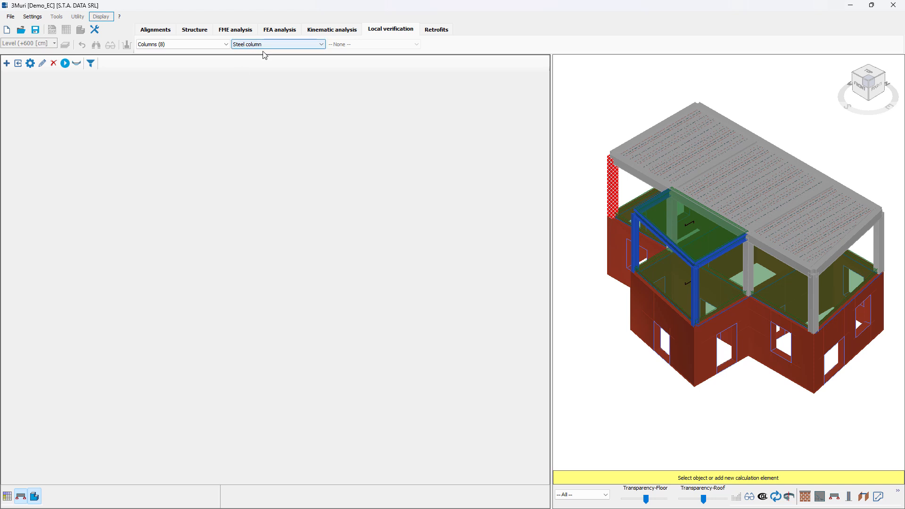
{"action": "left_click", "coordinate": [18, 65]}
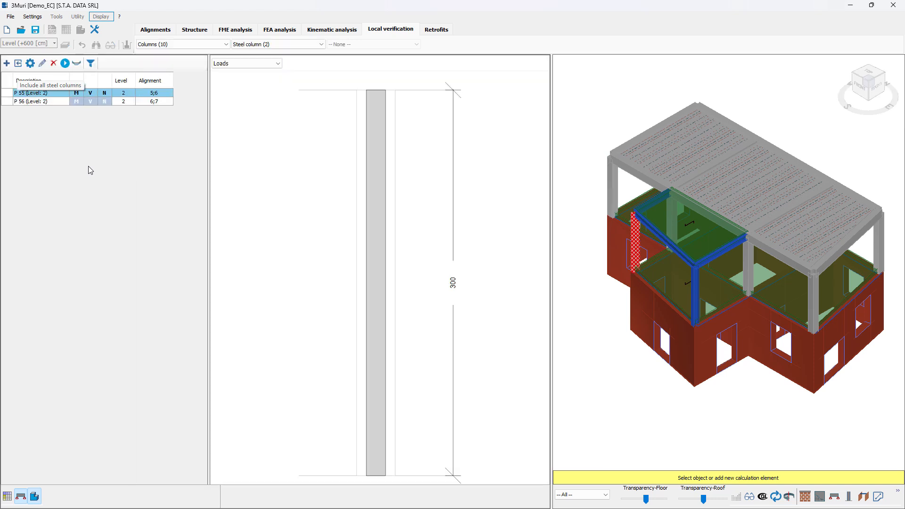
- Select both steel columns, P 55 and P 56, and run their verification calculation
{"action": "left_click", "coordinate": [62, 102]}
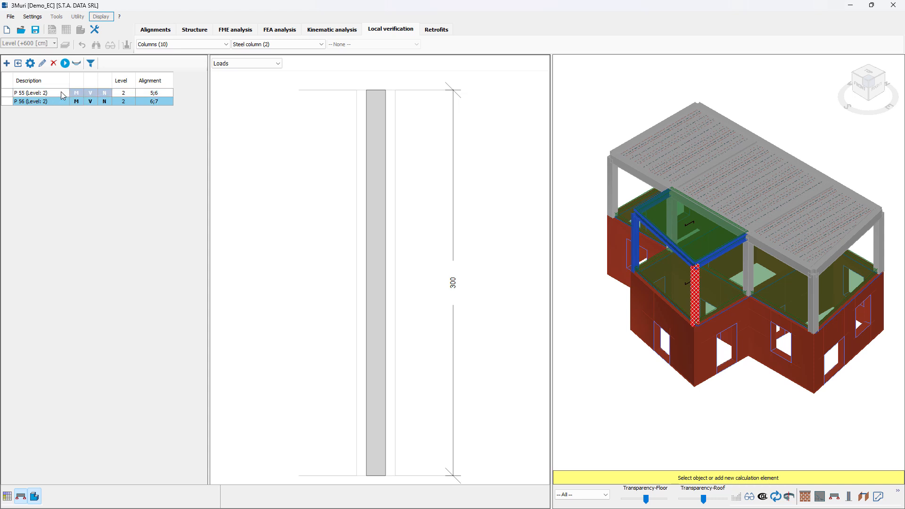
{"action": "left_click", "coordinate": [63, 94]}
{"action": "key", "text": "ctrl+a"}
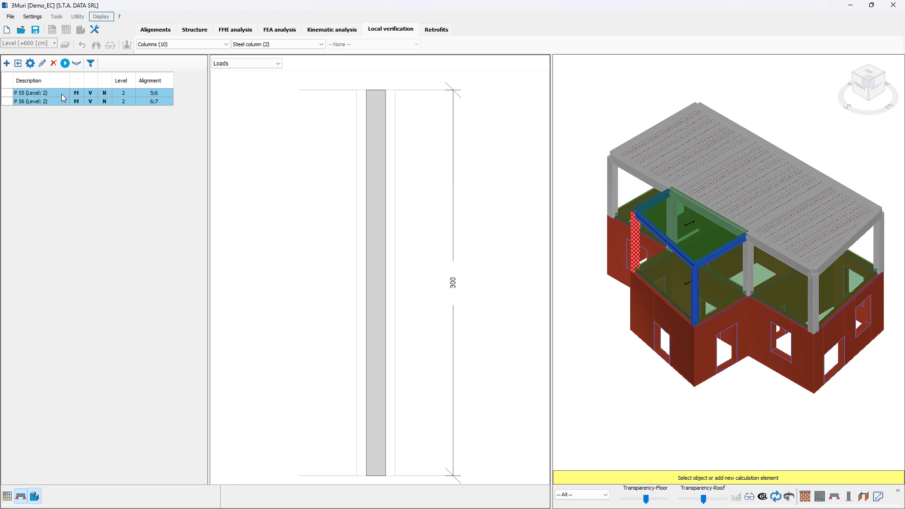
{"action": "left_click", "coordinate": [65, 63]}
- Review the verification and resistance results of steel column P 56, then close its parameters
{"action": "left_click", "coordinate": [126, 94]}
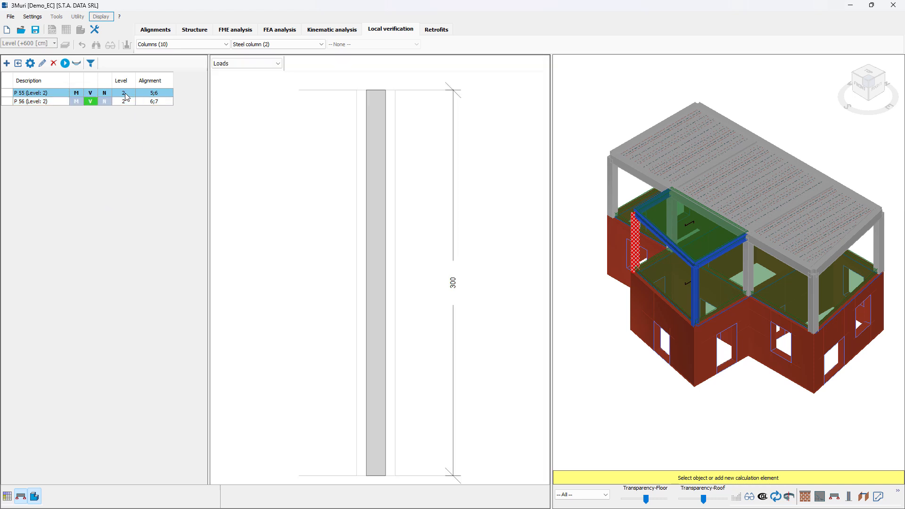
{"action": "left_click", "coordinate": [132, 102]}
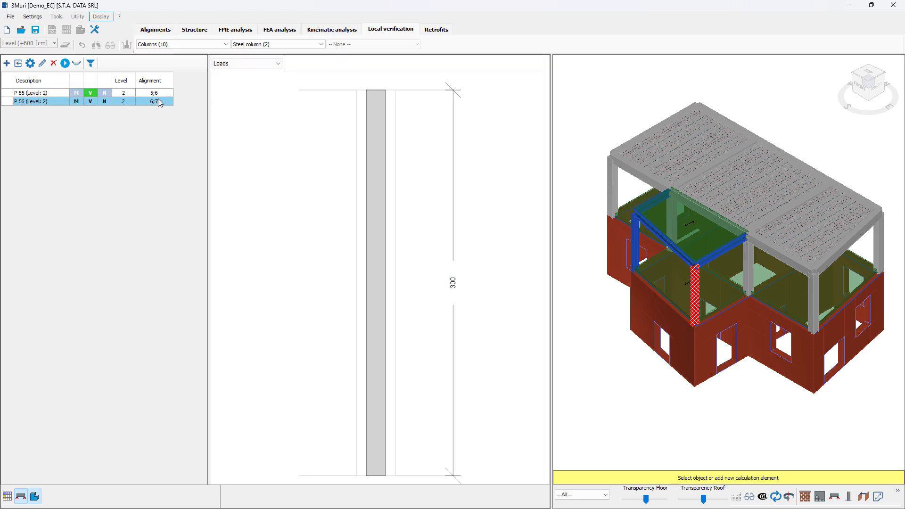
{"action": "left_click", "coordinate": [275, 65]}
{"action": "left_click", "coordinate": [264, 72]}
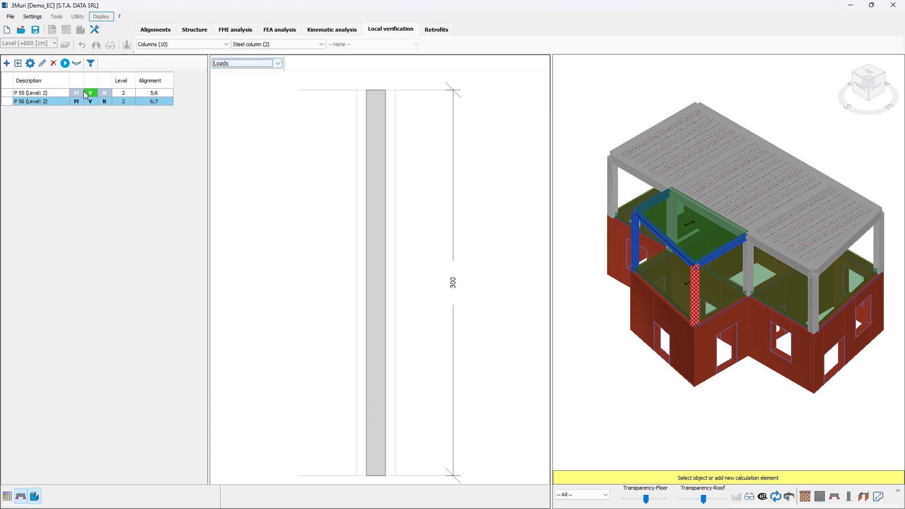
{"action": "mouse_move", "coordinate": [93, 97]}
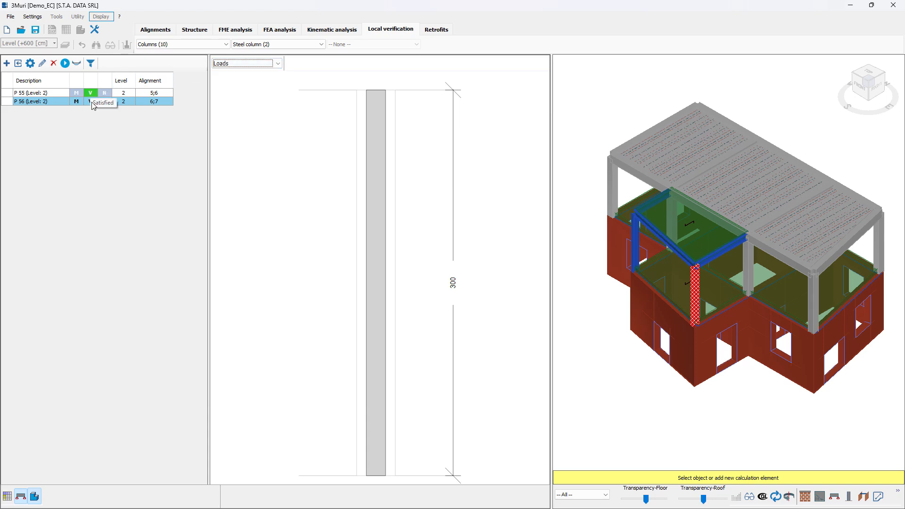
{"action": "left_click", "coordinate": [78, 65]}
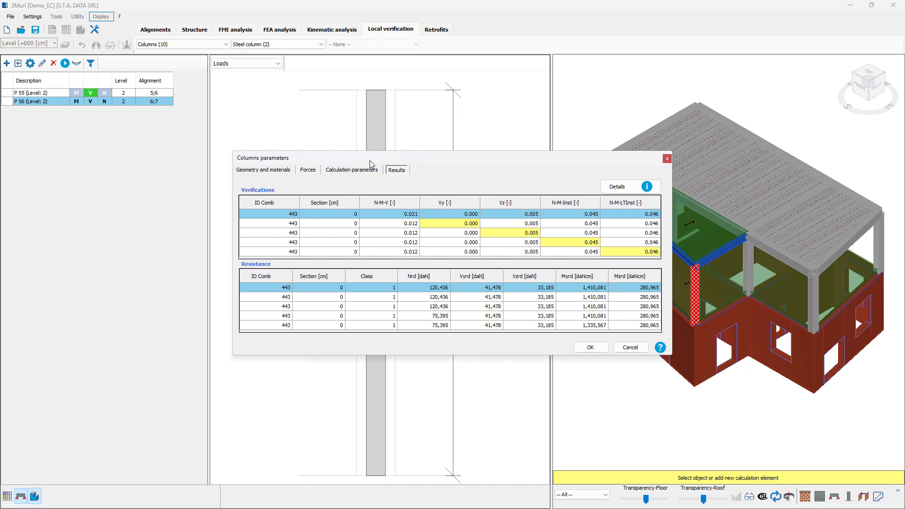
{"action": "left_click_drag", "start_coordinate": [418, 159], "coordinate": [413, 154]}
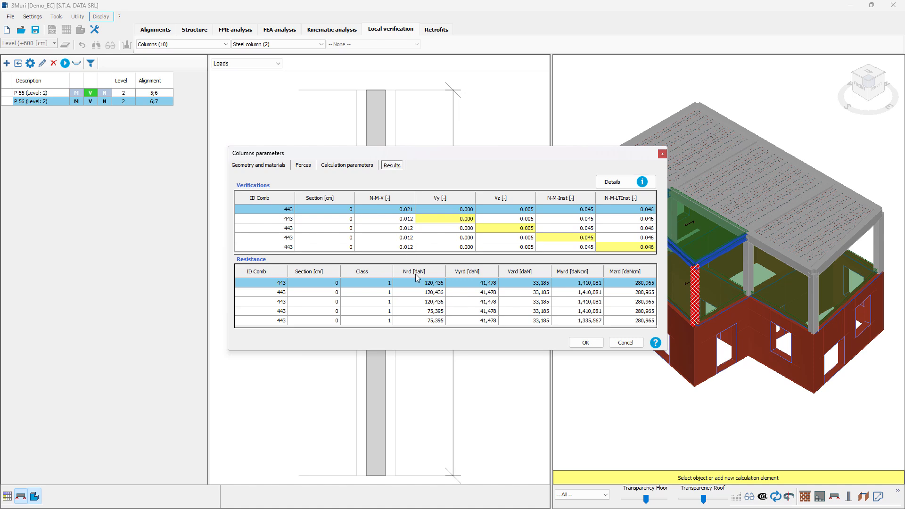
{"action": "left_click", "coordinate": [662, 153]}
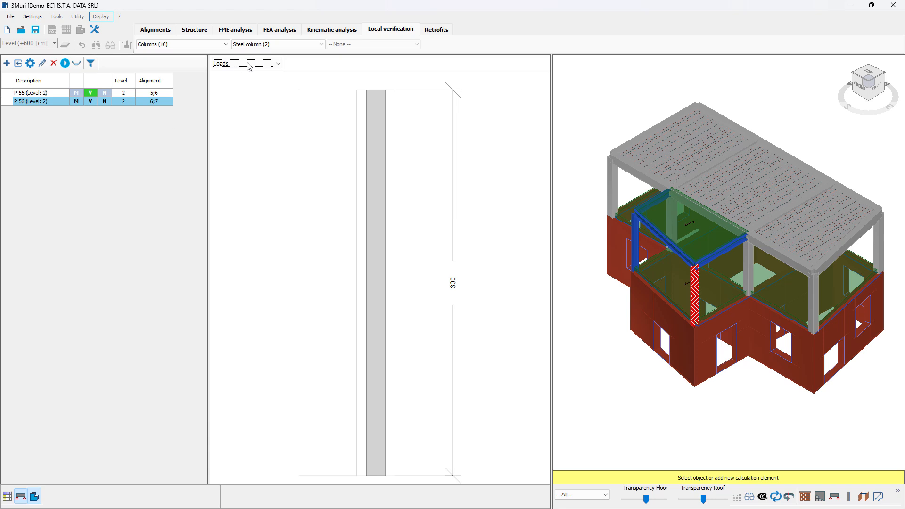
- Open the choice of element categories for local verification
{"action": "left_click", "coordinate": [305, 45]}
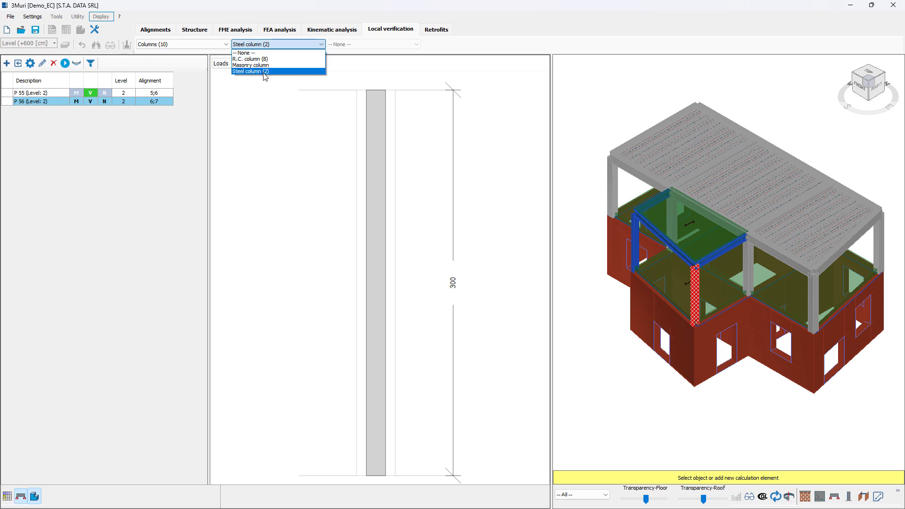
{"action": "left_click", "coordinate": [169, 49]}
{"action": "left_click", "coordinate": [181, 45]}
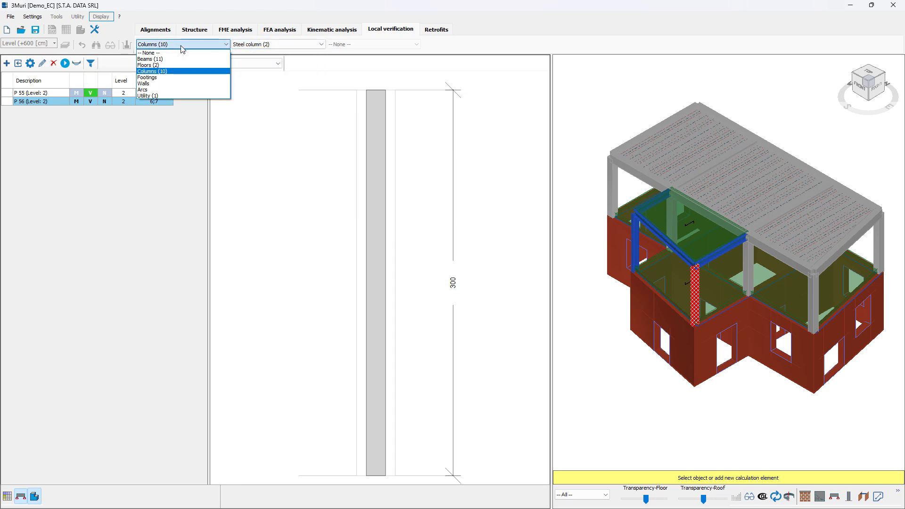